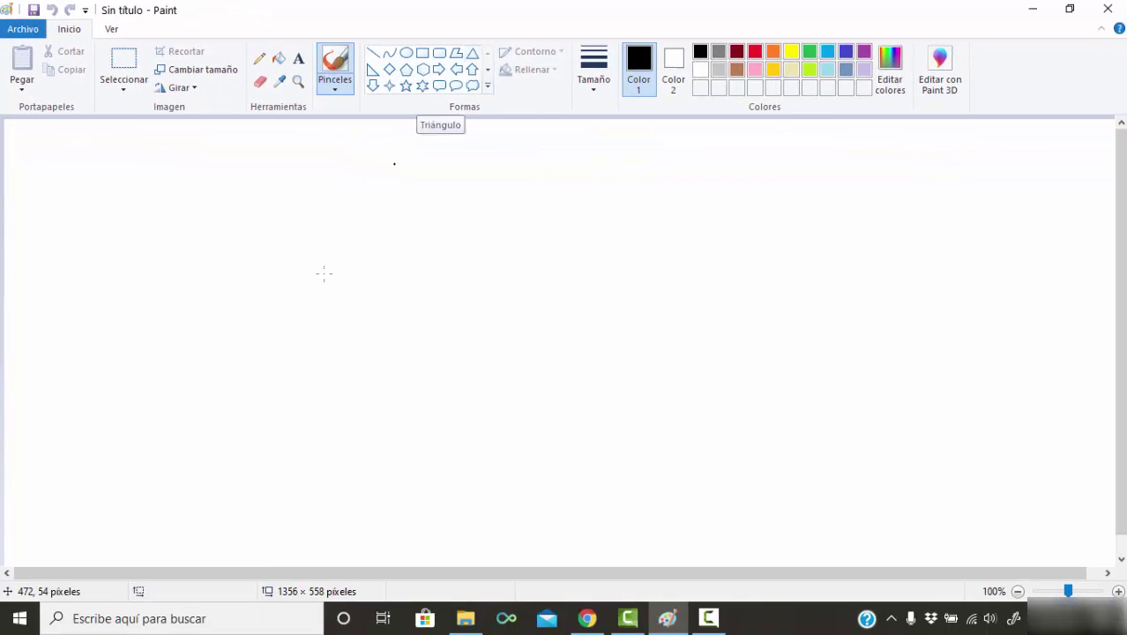
Step: Draw a black triangle about 96 × 87 px with a tall rectangle about 113 × 280 px directly beneath it
{"action": "left_click", "coordinate": [473, 53]}
{"action": "left_click_drag", "start_coordinate": [124, 193], "coordinate": [205, 265]}
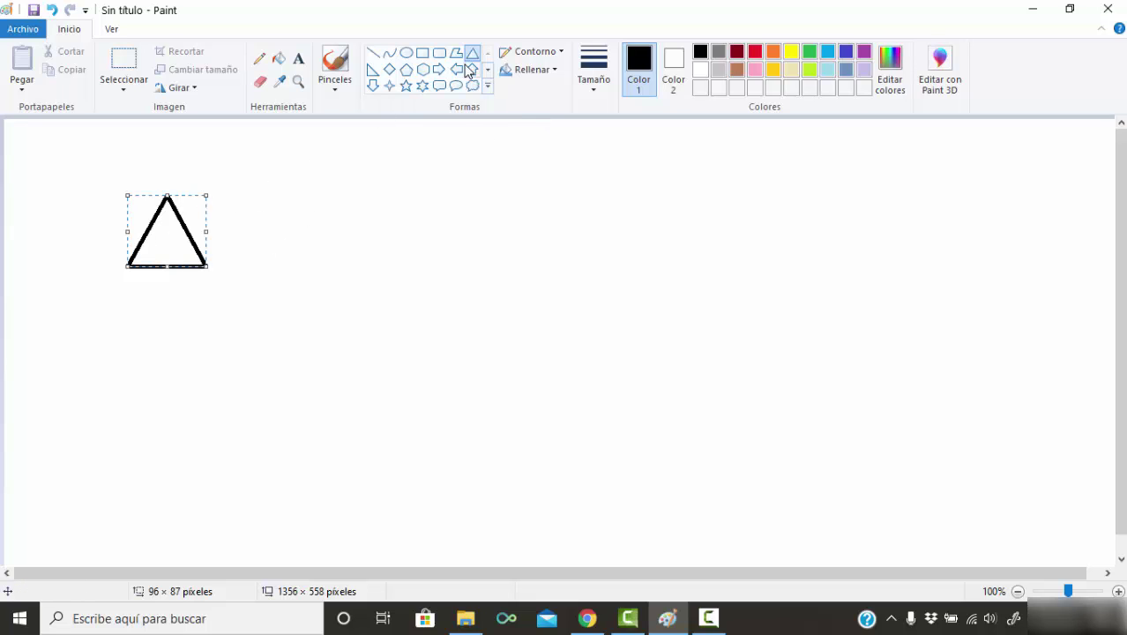
{"action": "left_click", "coordinate": [424, 54]}
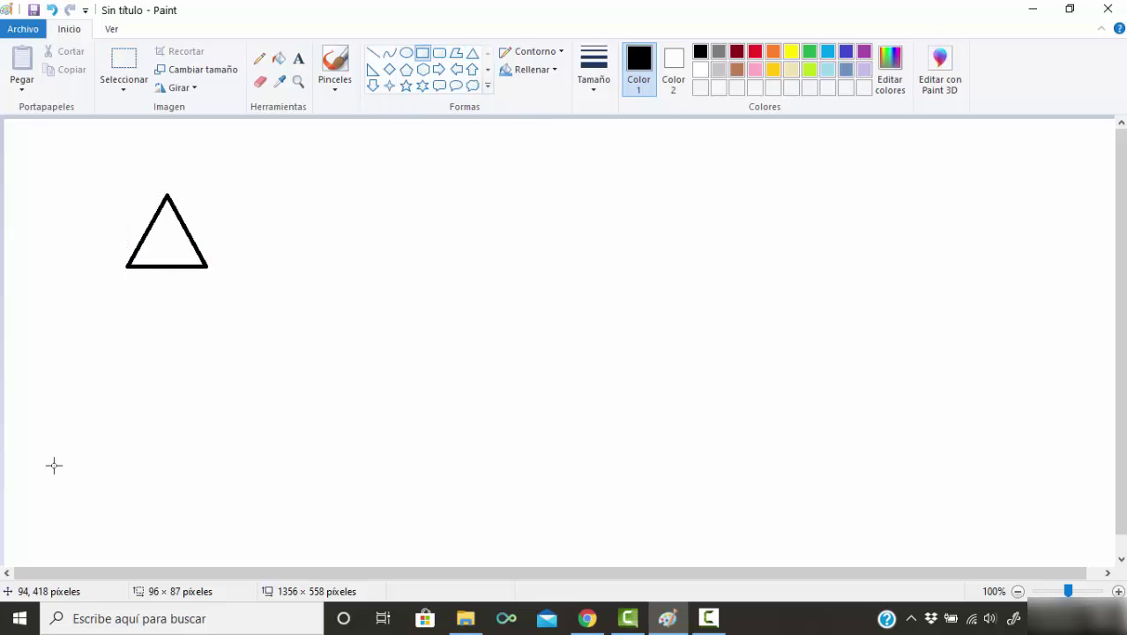
{"action": "left_click_drag", "start_coordinate": [119, 266], "coordinate": [211, 496]}
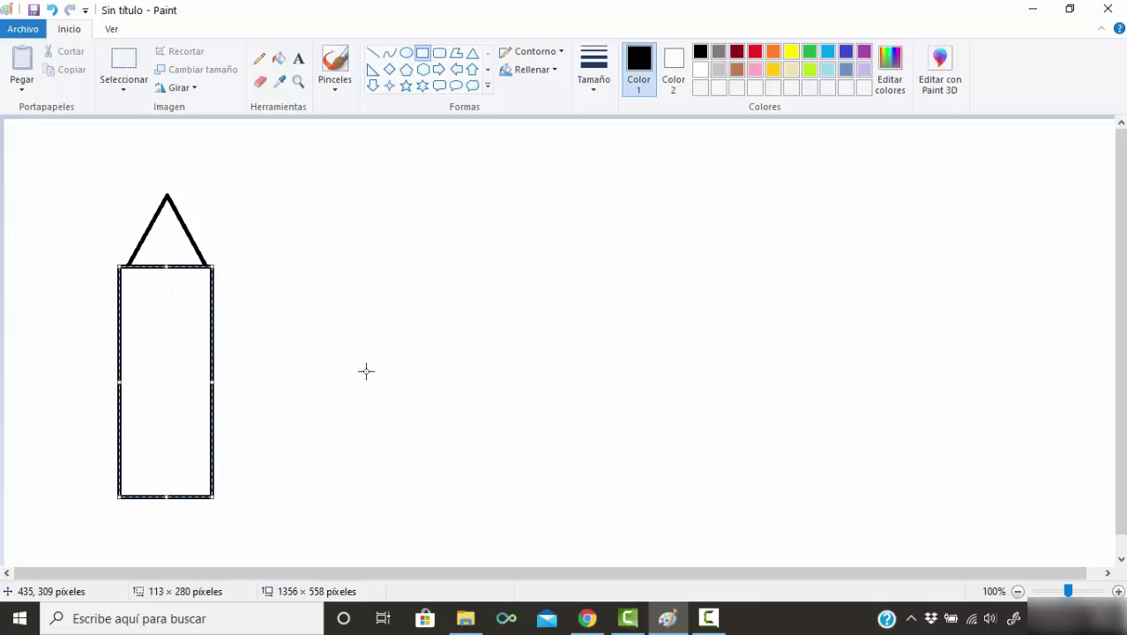
Step: Draw horizontal lines across the rectangle near its top and bottom edges, with a row of four small triangles standing on the lower line
{"action": "left_click", "coordinate": [373, 54]}
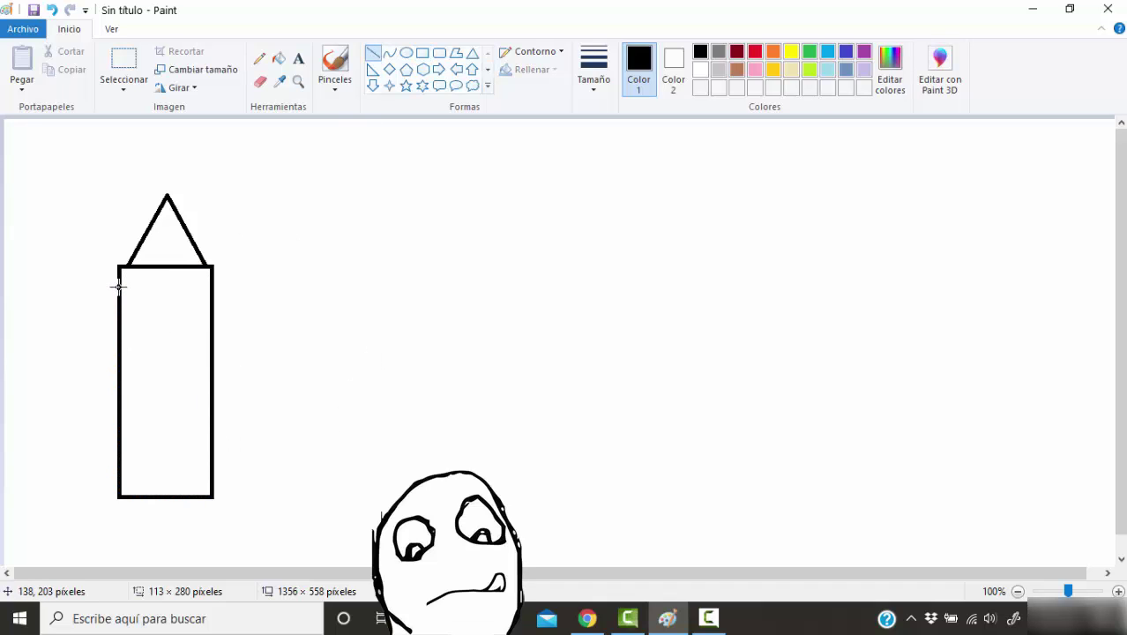
{"action": "left_click_drag", "start_coordinate": [118, 286], "coordinate": [212, 286]}
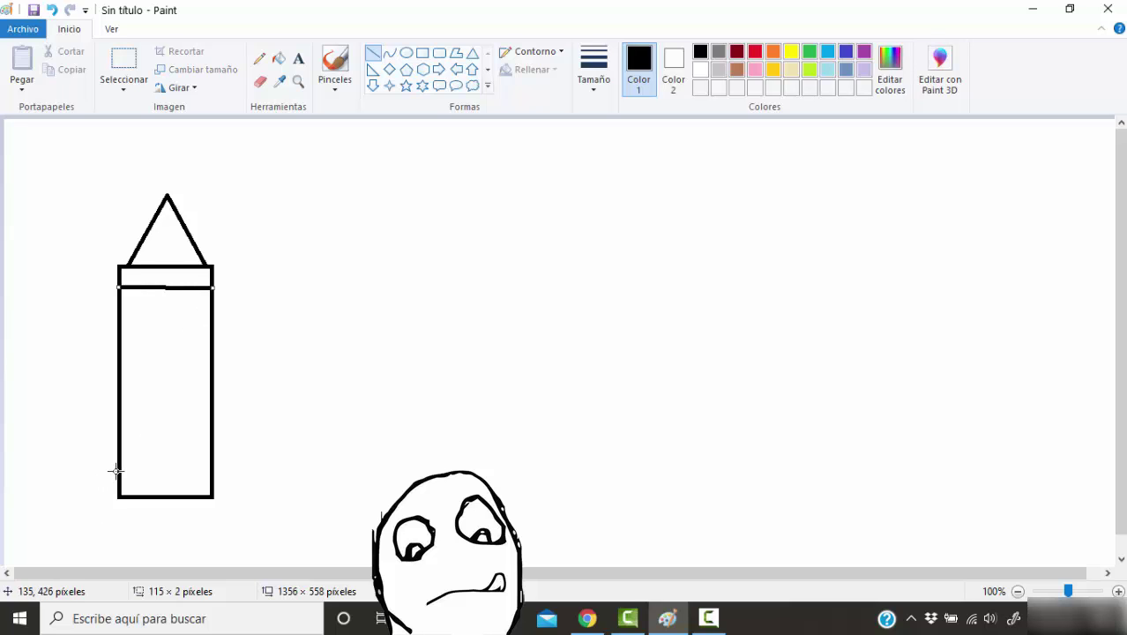
{"action": "left_click_drag", "start_coordinate": [117, 470], "coordinate": [212, 472]}
{"action": "left_click", "coordinate": [473, 53]}
{"action": "left_click_drag", "start_coordinate": [123, 447], "coordinate": [183, 473]}
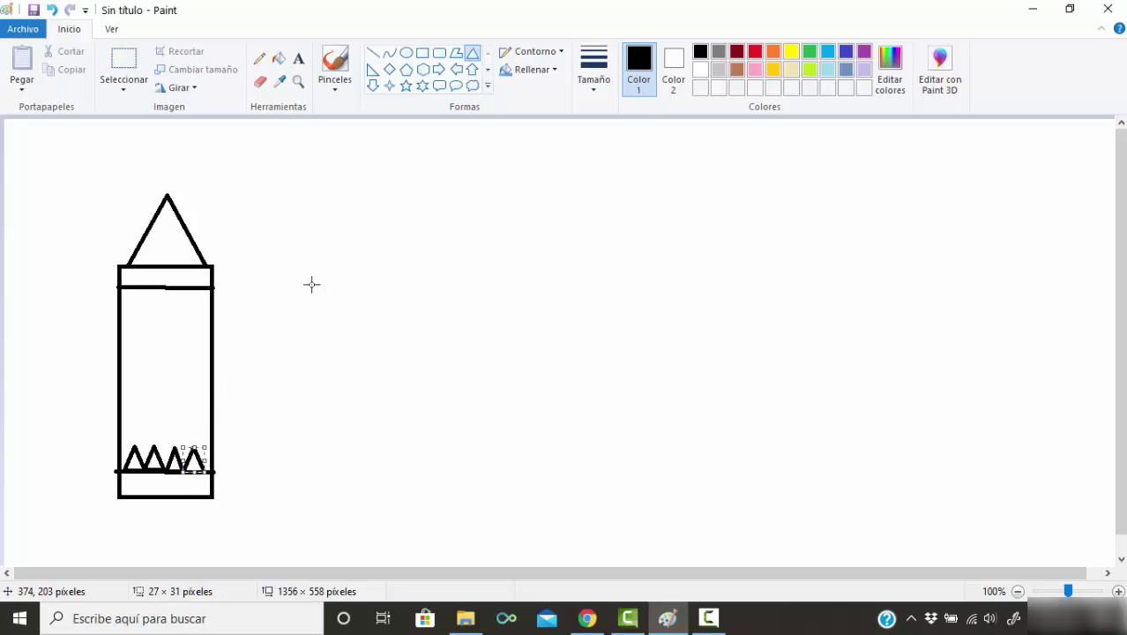
Step: Fill the crayon's tip, both end bands and the main body with red
{"action": "left_click", "coordinate": [284, 60]}
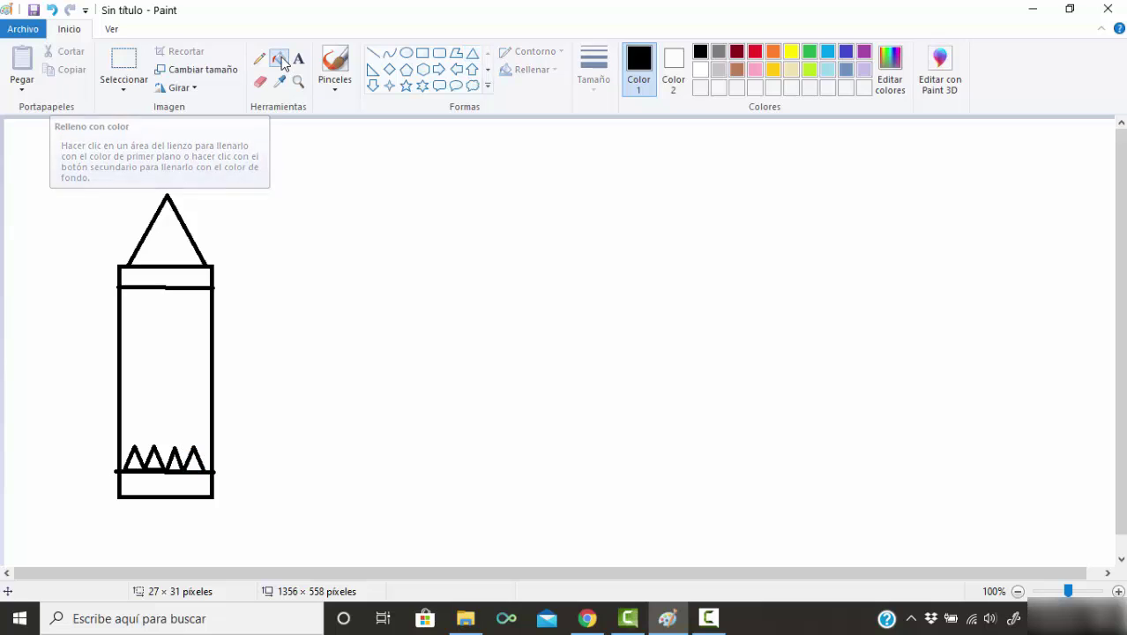
{"action": "left_click", "coordinate": [754, 52]}
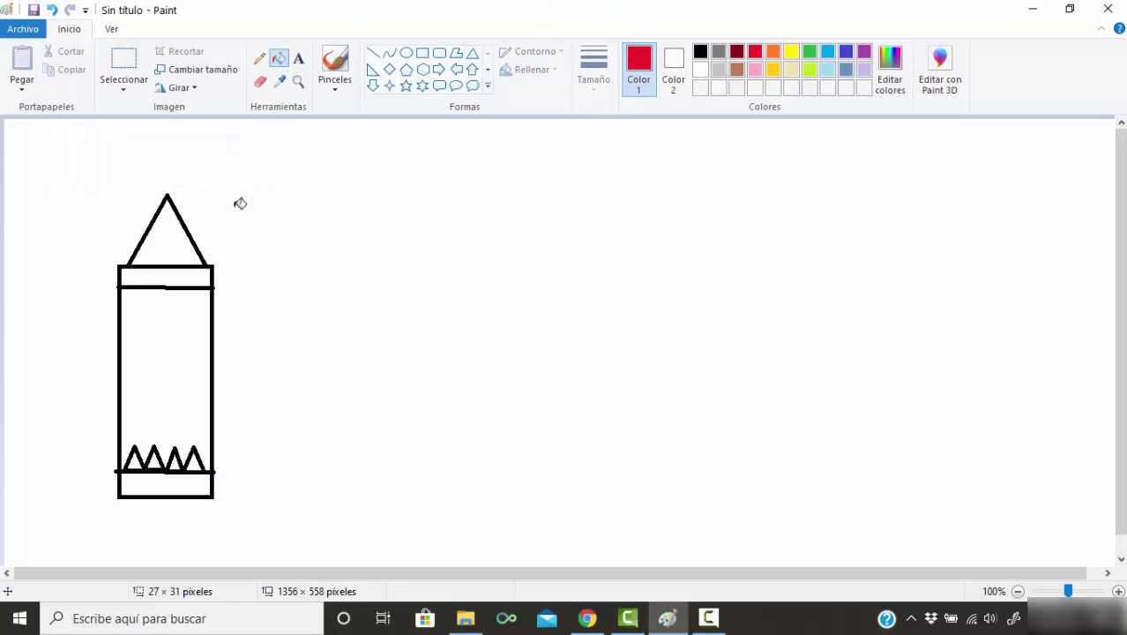
{"action": "left_click", "coordinate": [166, 230]}
{"action": "left_click", "coordinate": [181, 271]}
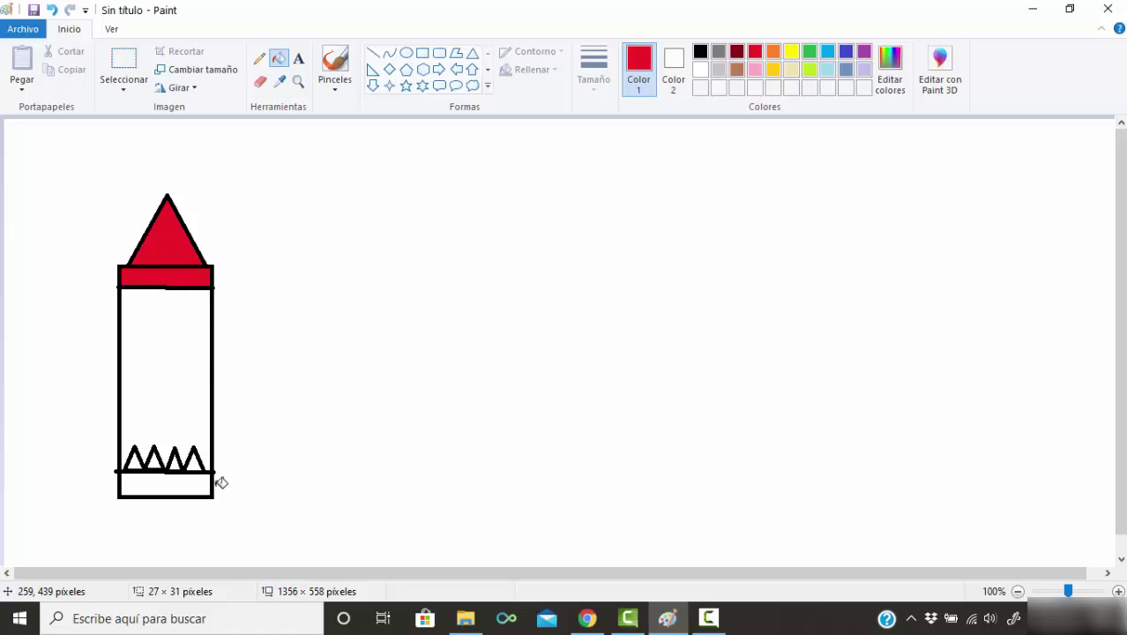
{"action": "left_click", "coordinate": [198, 482]}
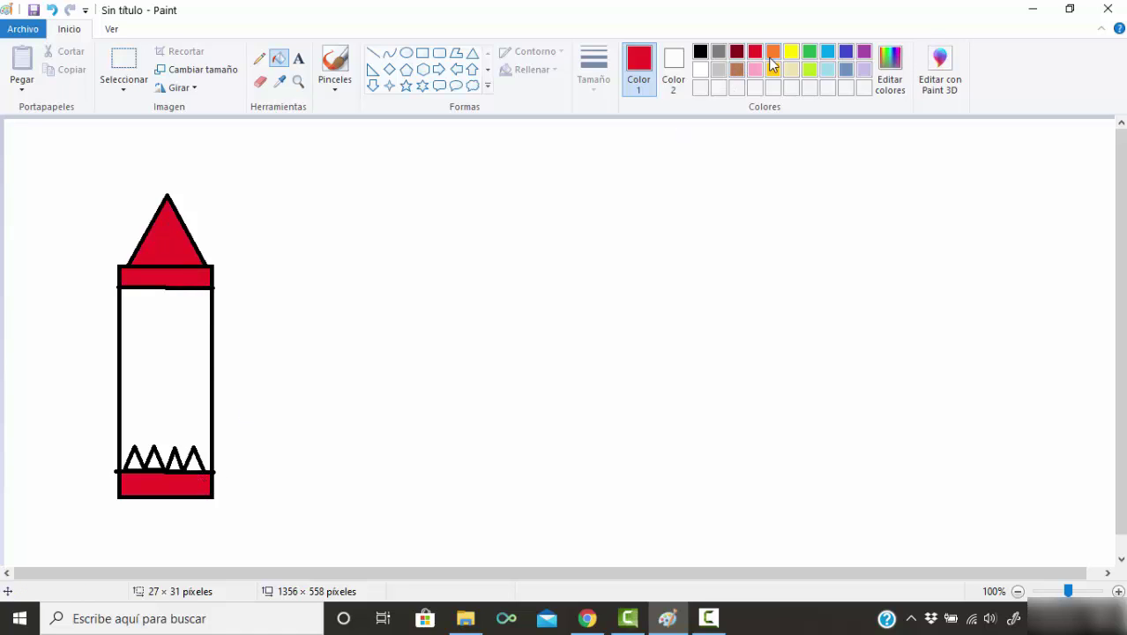
{"action": "left_click", "coordinate": [205, 361]}
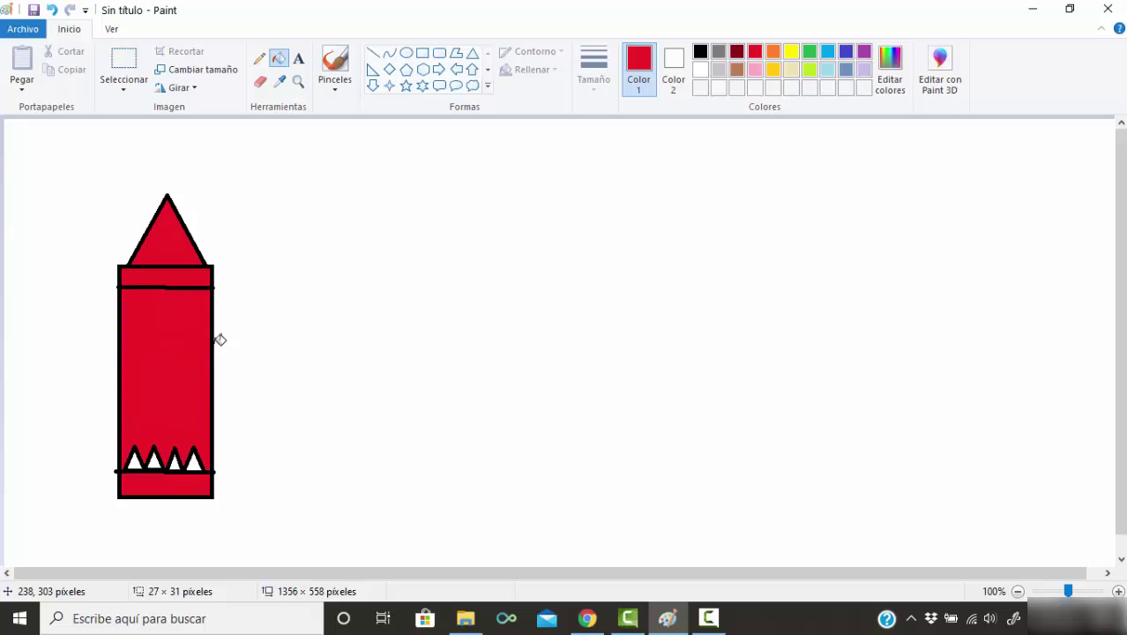
Step: Fill the four small triangles above the crayon's lower line with black
{"action": "left_click", "coordinate": [701, 51]}
{"action": "left_click", "coordinate": [134, 460]}
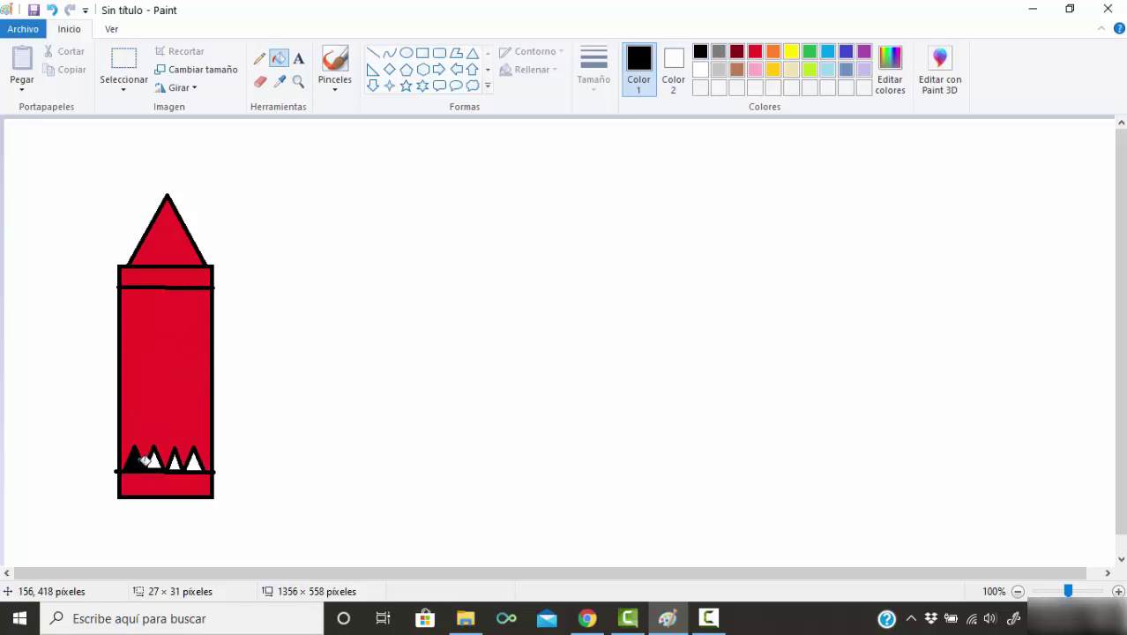
{"action": "left_click", "coordinate": [155, 460]}
{"action": "left_click", "coordinate": [175, 459]}
{"action": "left_click", "coordinate": [195, 461]}
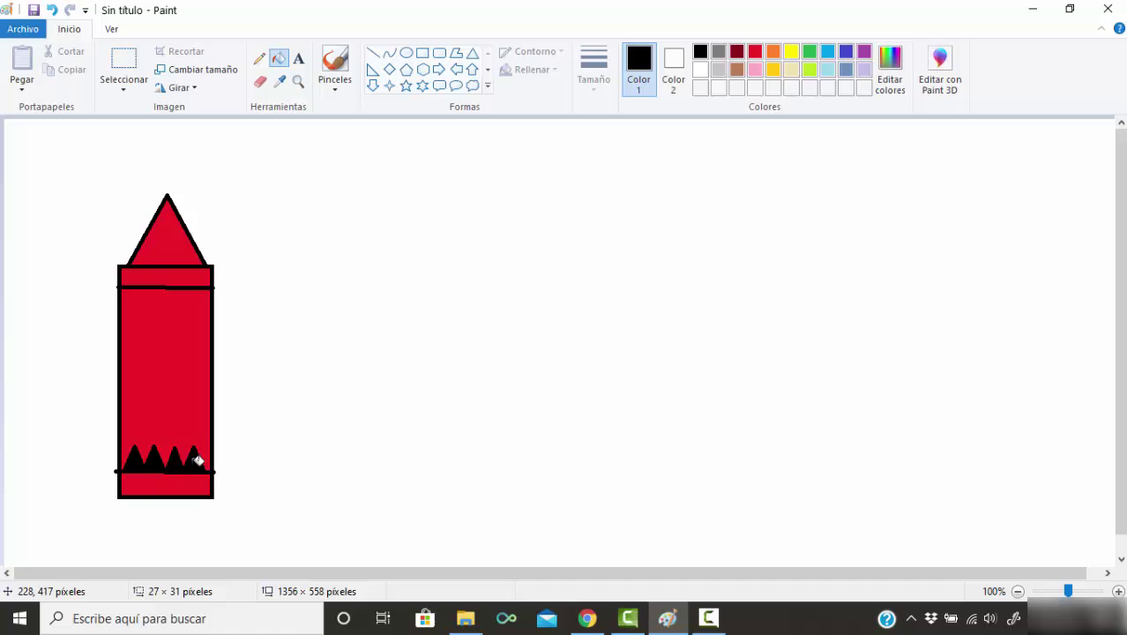
Step: Paint an arm with a fingered hand on each side of the crayon, using a red brush at the thickest size
{"action": "left_click", "coordinate": [335, 63]}
{"action": "left_click", "coordinate": [755, 52]}
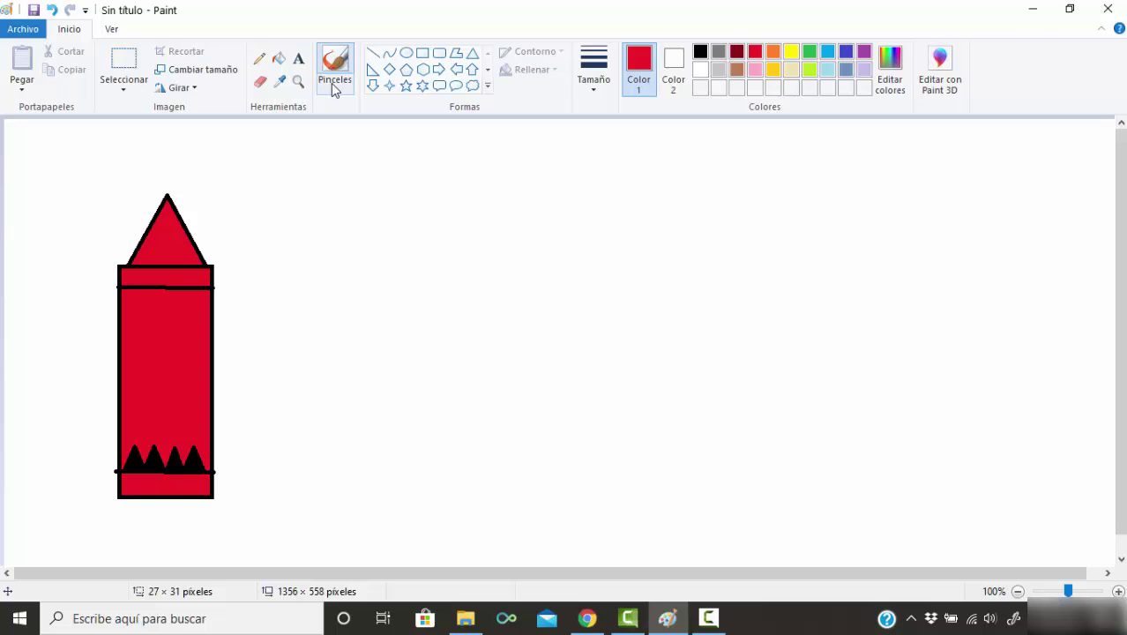
{"action": "left_click", "coordinate": [599, 88]}
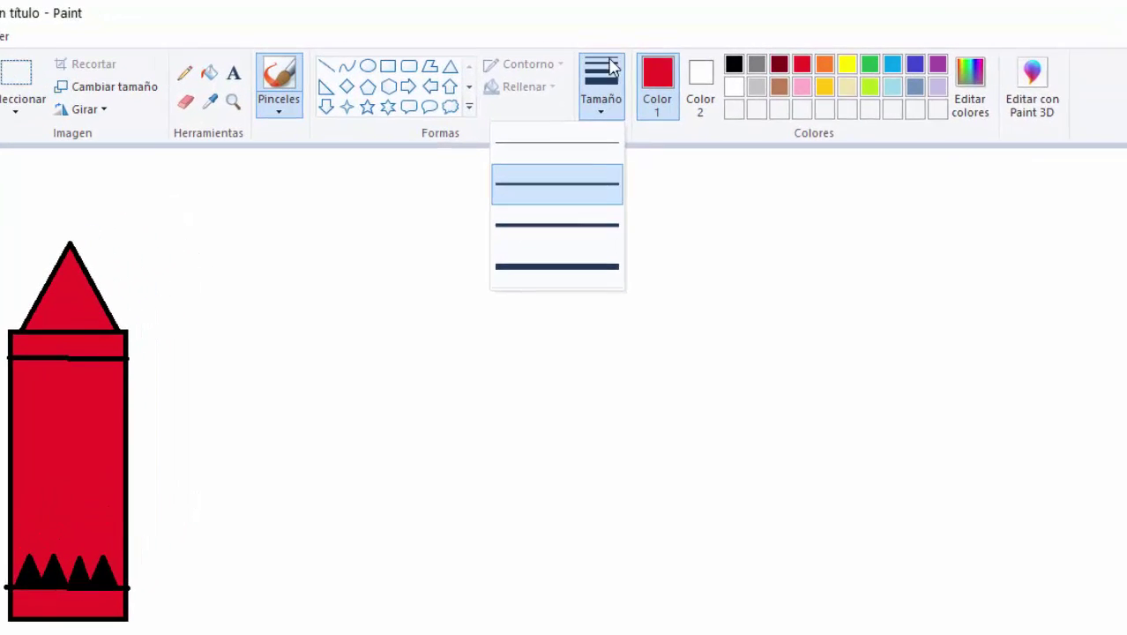
{"action": "left_click", "coordinate": [583, 267]}
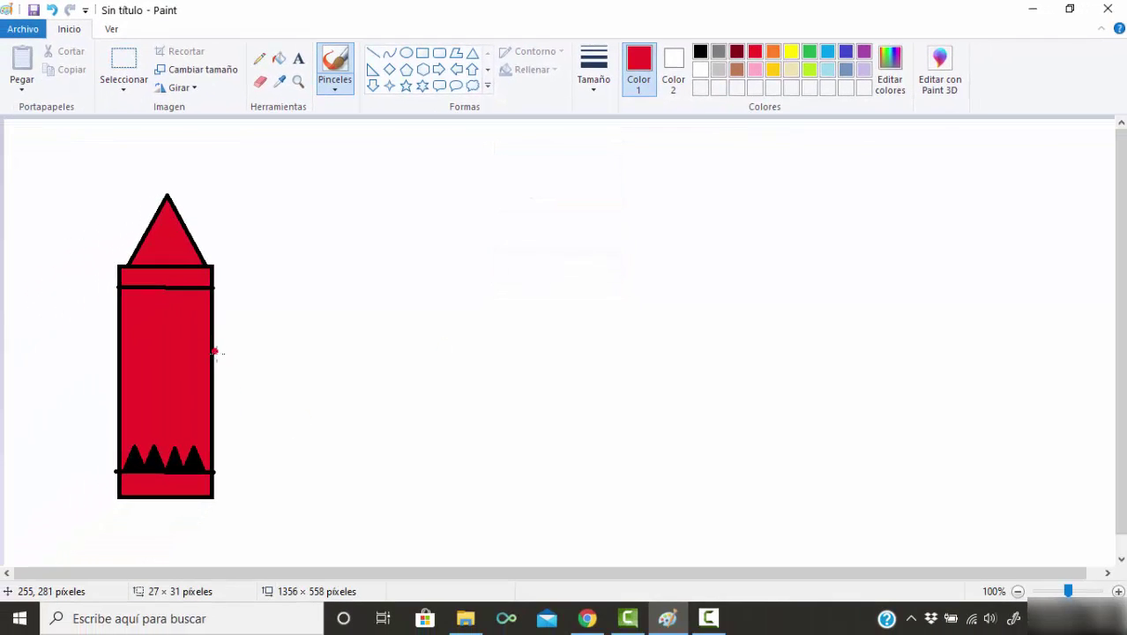
{"action": "mouse_move", "coordinate": [214, 357]}
{"action": "left_mouse_down"}
{"action": "mouse_move", "coordinate": [261, 376]}
{"action": "mouse_move", "coordinate": [274, 368]}
{"action": "mouse_move", "coordinate": [257, 393]}
{"action": "left_mouse_up"}
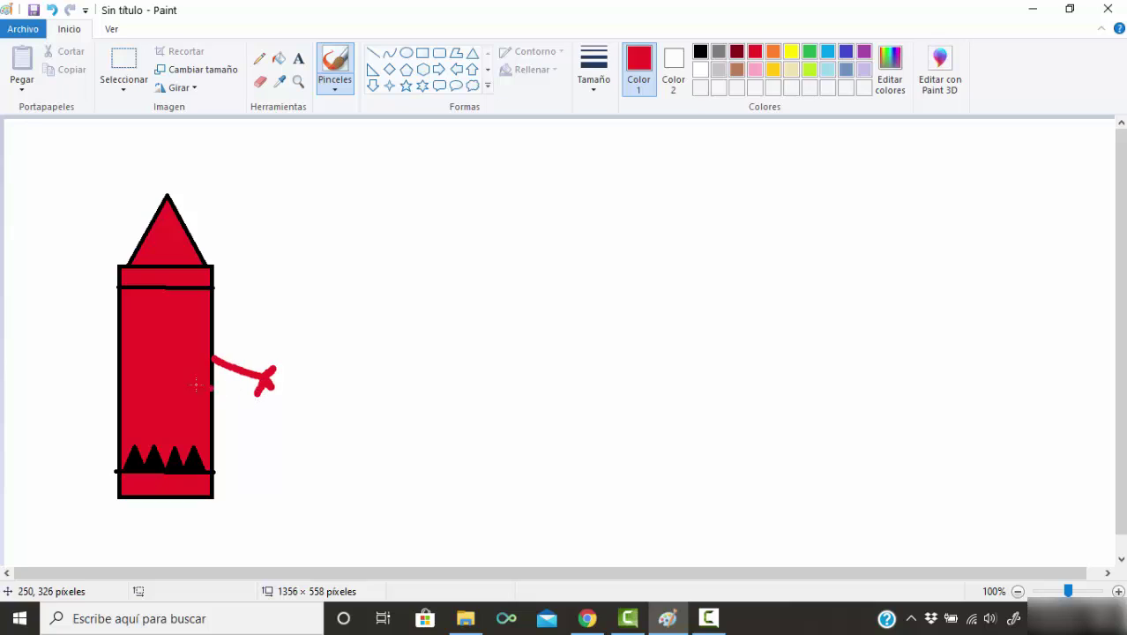
{"action": "mouse_move", "coordinate": [116, 356]}
{"action": "left_mouse_down"}
{"action": "mouse_move", "coordinate": [65, 318]}
{"action": "mouse_move", "coordinate": [76, 300]}
{"action": "left_mouse_up"}
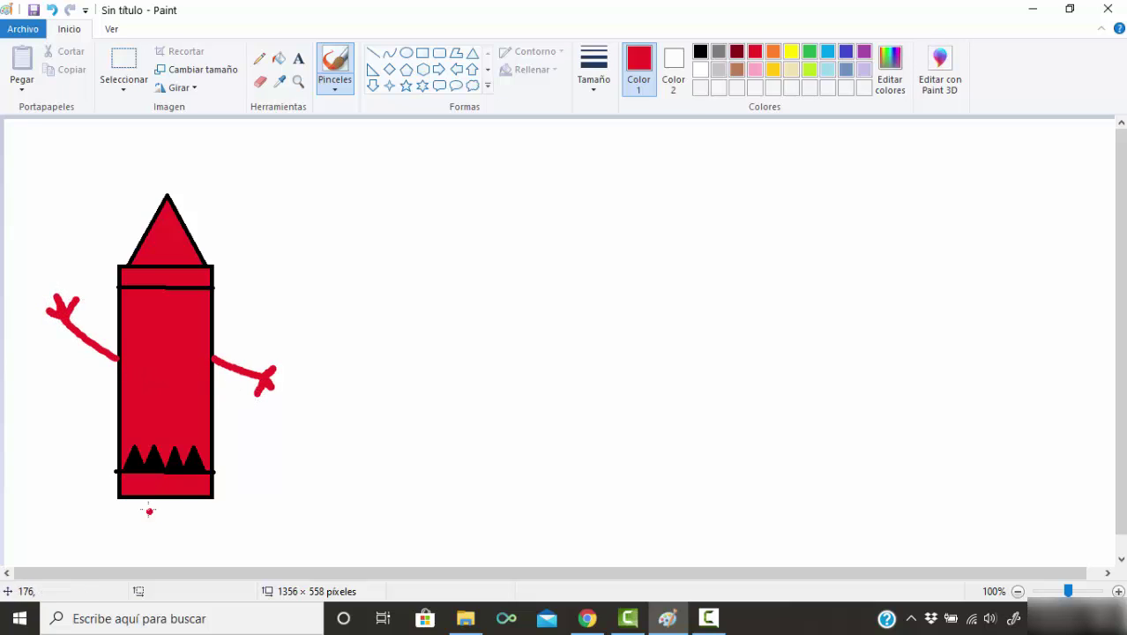
Step: Paint two red legs with feet under the crayon, and two black dot eyes and a black smile on its body
{"action": "left_click_drag", "start_coordinate": [145, 500], "coordinate": [124, 553]}
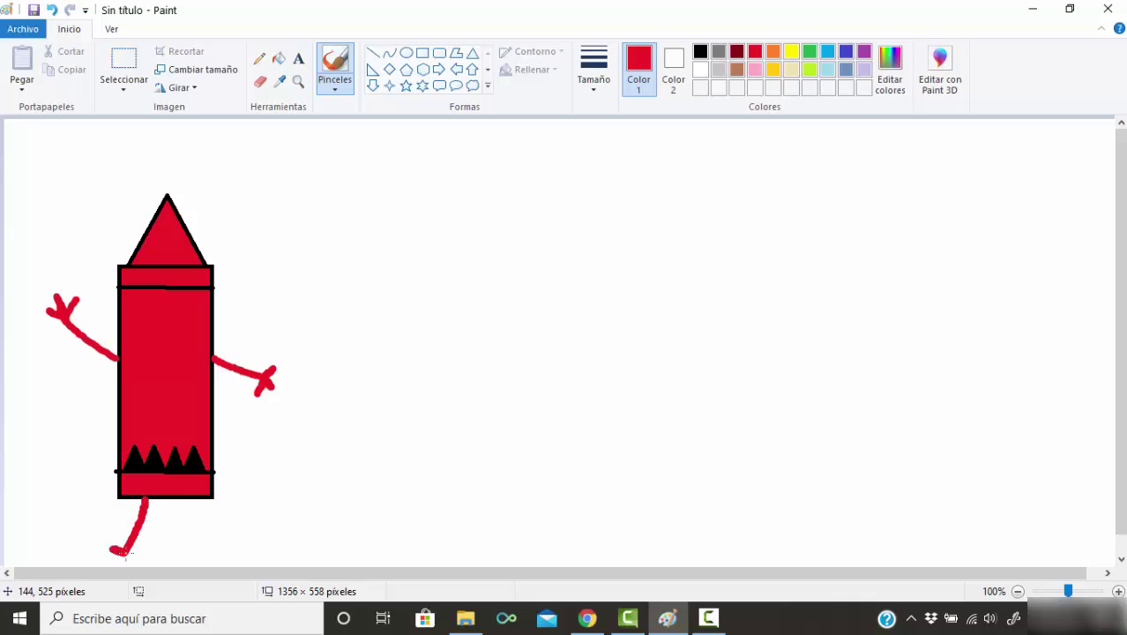
{"action": "mouse_move", "coordinate": [186, 498]}
{"action": "left_mouse_down"}
{"action": "mouse_move", "coordinate": [183, 552]}
{"action": "mouse_move", "coordinate": [204, 553]}
{"action": "left_mouse_up"}
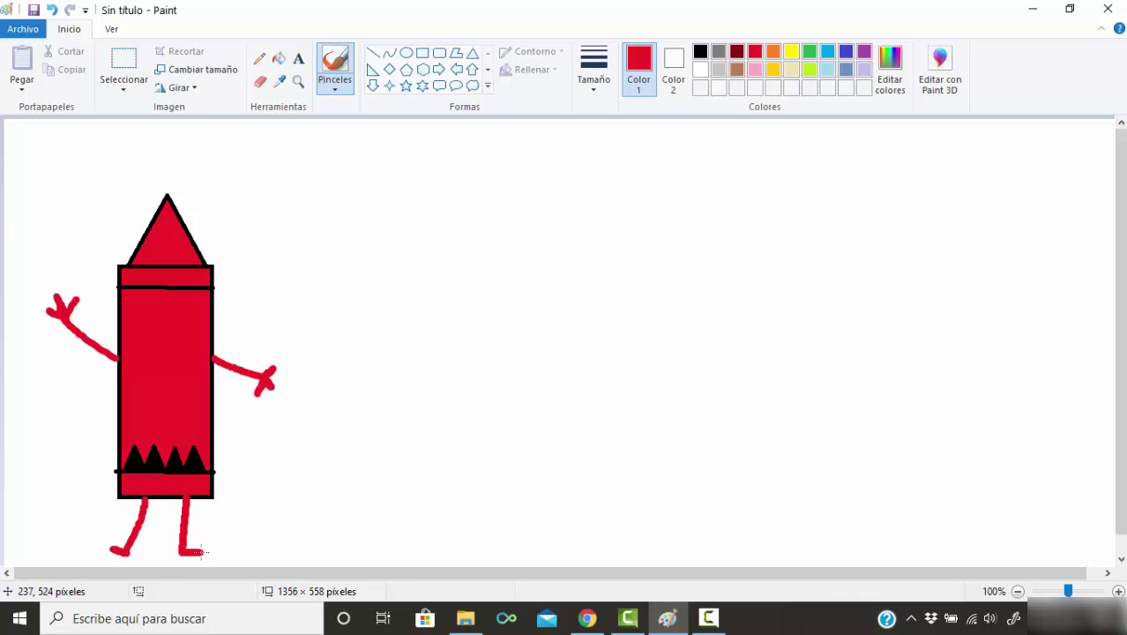
{"action": "left_click", "coordinate": [209, 523]}
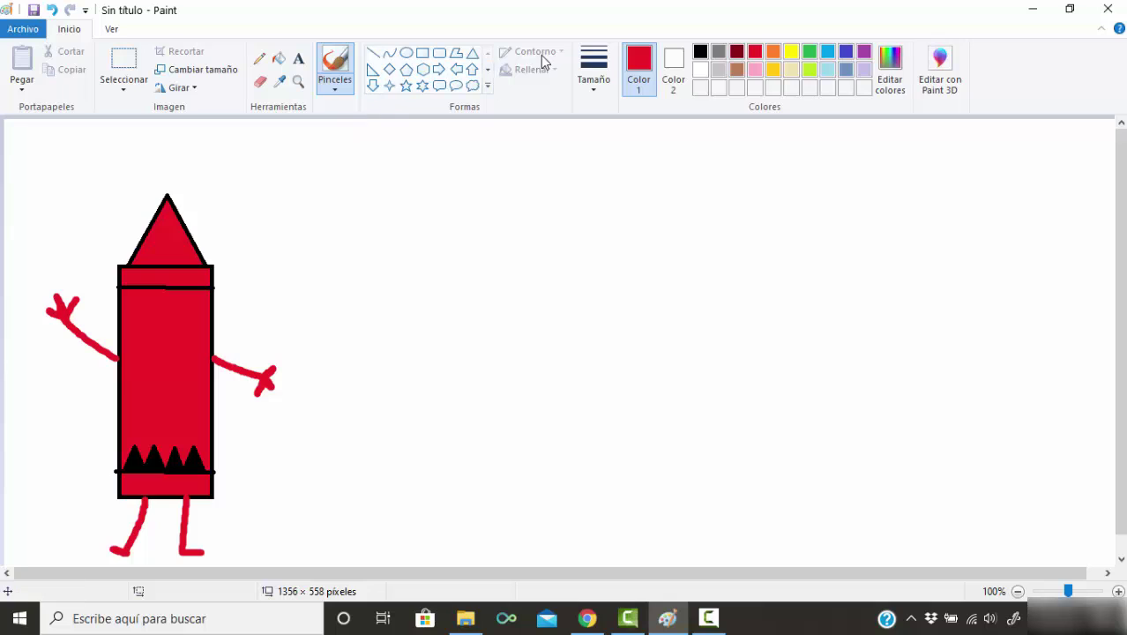
{"action": "left_click", "coordinate": [700, 51]}
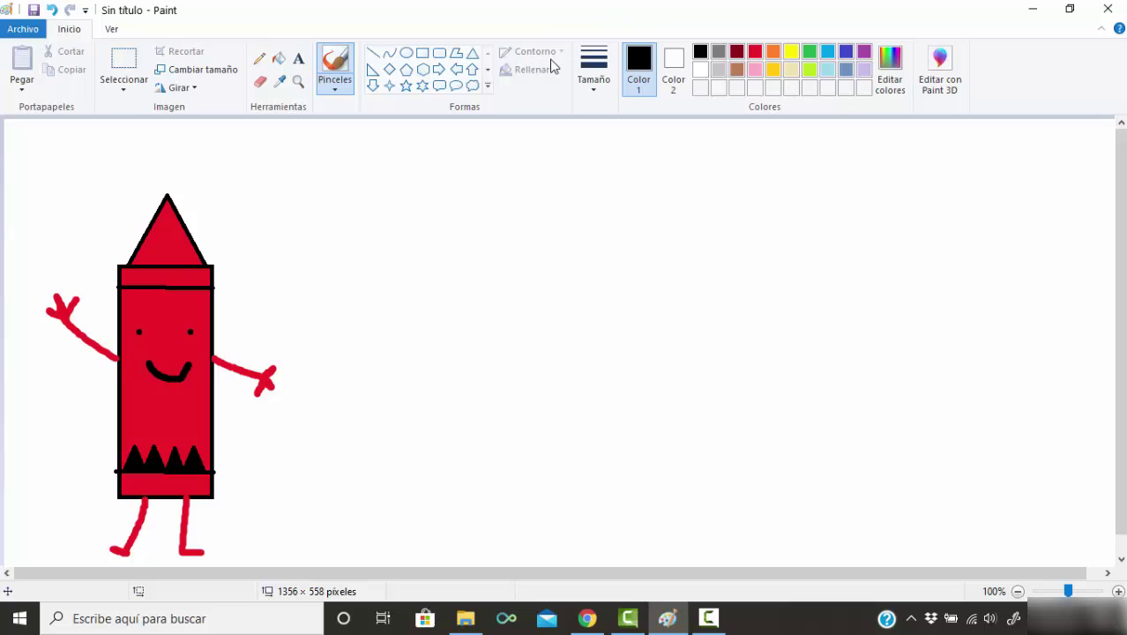
Step: Using the crayon brush in red, draw a large shaded heart beside the character and a smaller heart outline below it
{"action": "left_click", "coordinate": [325, 87]}
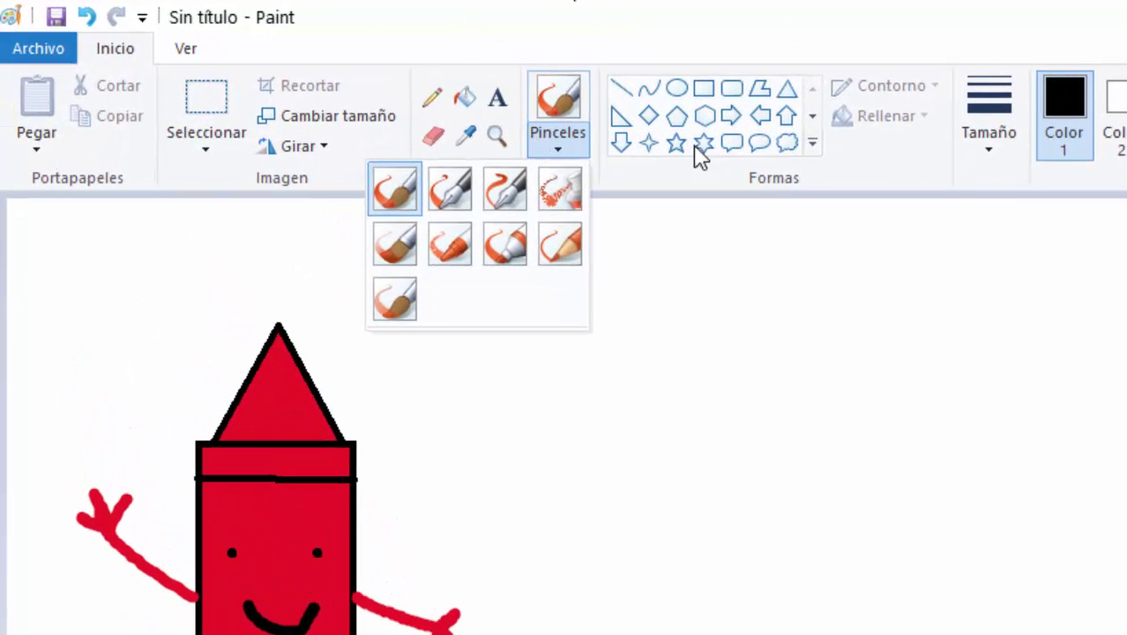
{"action": "left_click", "coordinate": [447, 249]}
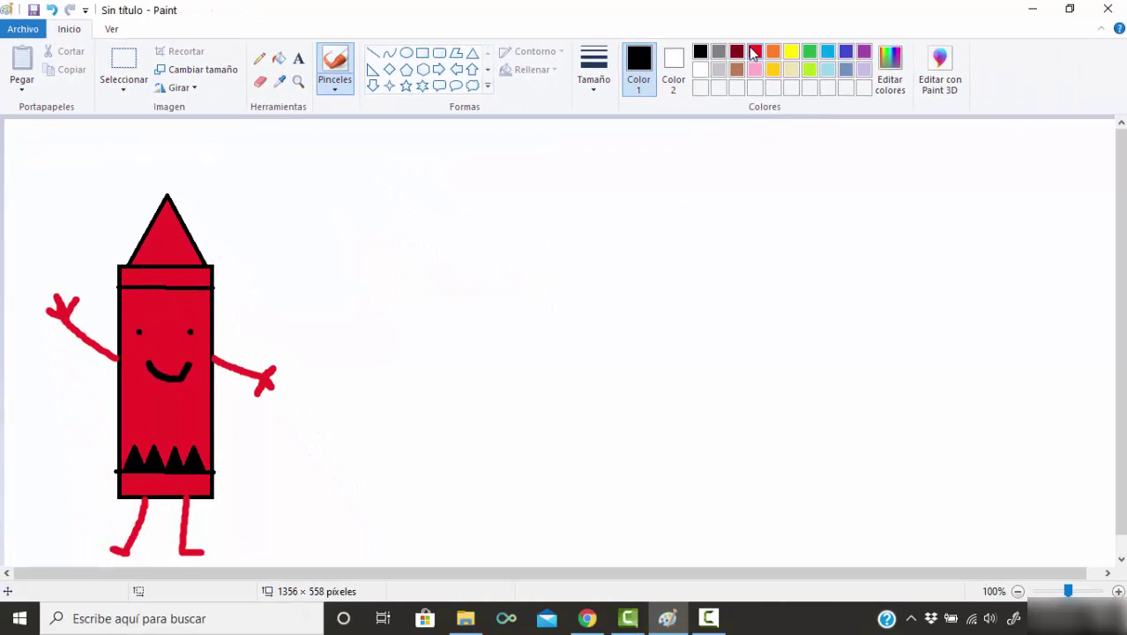
{"action": "left_click", "coordinate": [756, 51]}
{"action": "mouse_move", "coordinate": [429, 212]}
{"action": "left_mouse_down"}
{"action": "mouse_move", "coordinate": [380, 200]}
{"action": "mouse_move", "coordinate": [375, 232]}
{"action": "mouse_move", "coordinate": [452, 337]}
{"action": "mouse_move", "coordinate": [503, 286]}
{"action": "mouse_move", "coordinate": [525, 204]}
{"action": "mouse_move", "coordinate": [521, 159]}
{"action": "mouse_move", "coordinate": [453, 181]}
{"action": "mouse_move", "coordinate": [425, 228]}
{"action": "mouse_move", "coordinate": [406, 214]}
{"action": "mouse_move", "coordinate": [407, 252]}
{"action": "mouse_move", "coordinate": [443, 216]}
{"action": "mouse_move", "coordinate": [438, 269]}
{"action": "mouse_move", "coordinate": [497, 181]}
{"action": "mouse_move", "coordinate": [436, 298]}
{"action": "mouse_move", "coordinate": [507, 187]}
{"action": "mouse_move", "coordinate": [453, 314]}
{"action": "mouse_move", "coordinate": [519, 181]}
{"action": "mouse_move", "coordinate": [473, 331]}
{"action": "left_mouse_up"}
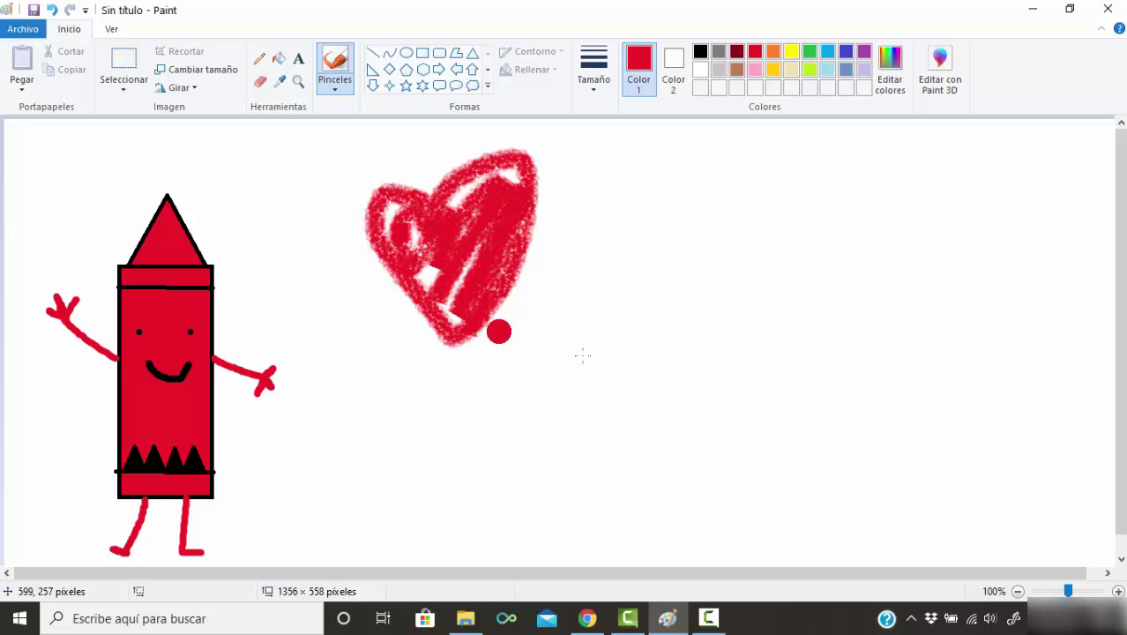
{"action": "mouse_move", "coordinate": [549, 441]}
{"action": "left_mouse_down"}
{"action": "mouse_move", "coordinate": [515, 481]}
{"action": "mouse_move", "coordinate": [539, 512]}
{"action": "mouse_move", "coordinate": [570, 508]}
{"action": "mouse_move", "coordinate": [619, 447]}
{"action": "mouse_move", "coordinate": [588, 425]}
{"action": "mouse_move", "coordinate": [554, 450]}
{"action": "left_mouse_up"}
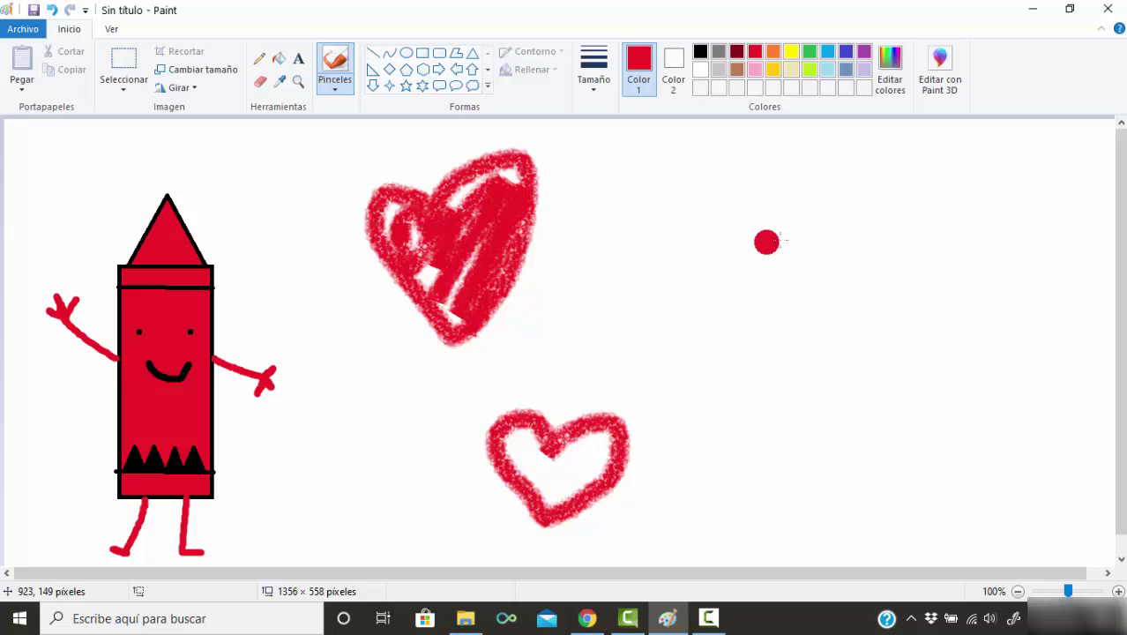
Step: Draw a partly shaded pointed shape with a long tapering end right of the large heart, and a shaded long-sleeved shirt beneath it
{"action": "mouse_move", "coordinate": [767, 240]}
{"action": "left_mouse_down"}
{"action": "mouse_move", "coordinate": [830, 237]}
{"action": "mouse_move", "coordinate": [773, 241]}
{"action": "mouse_move", "coordinate": [828, 153]}
{"action": "mouse_move", "coordinate": [886, 142]}
{"action": "mouse_move", "coordinate": [845, 210]}
{"action": "mouse_move", "coordinate": [834, 195]}
{"action": "mouse_move", "coordinate": [846, 258]}
{"action": "mouse_move", "coordinate": [913, 168]}
{"action": "mouse_move", "coordinate": [951, 152]}
{"action": "mouse_move", "coordinate": [860, 182]}
{"action": "mouse_move", "coordinate": [766, 240]}
{"action": "mouse_move", "coordinate": [805, 247]}
{"action": "left_mouse_up"}
{"action": "key", "text": "ctrl+z"}
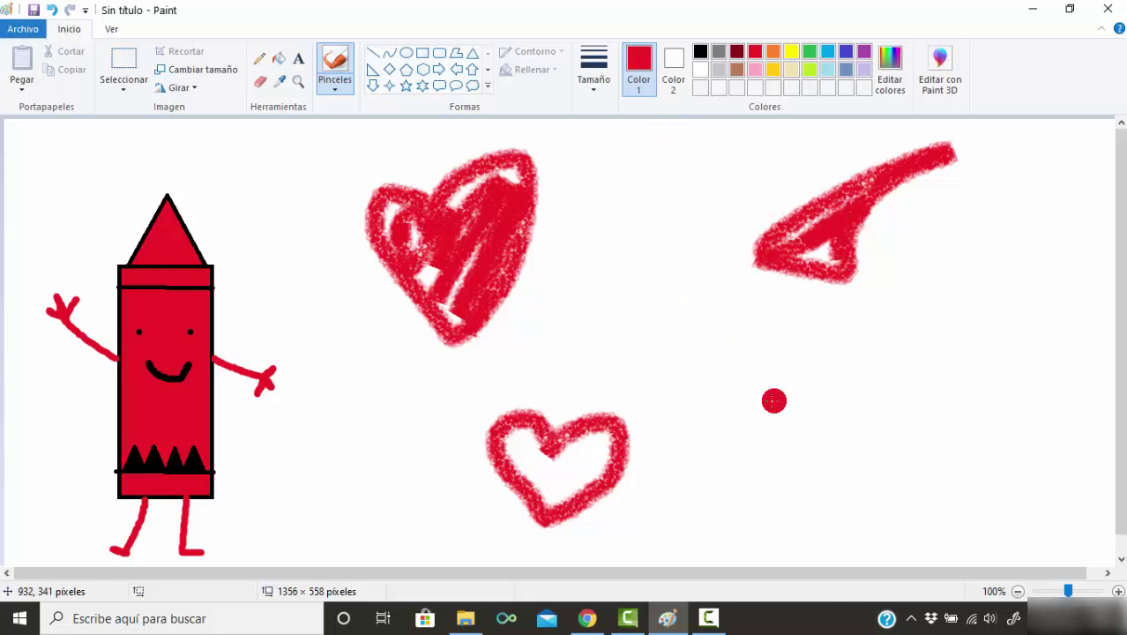
{"action": "mouse_move", "coordinate": [752, 366]}
{"action": "left_mouse_down"}
{"action": "mouse_move", "coordinate": [678, 368]}
{"action": "mouse_move", "coordinate": [736, 368]}
{"action": "mouse_move", "coordinate": [794, 449]}
{"action": "mouse_move", "coordinate": [851, 407]}
{"action": "mouse_move", "coordinate": [858, 355]}
{"action": "mouse_move", "coordinate": [772, 362]}
{"action": "mouse_move", "coordinate": [775, 379]}
{"action": "mouse_move", "coordinate": [841, 349]}
{"action": "mouse_move", "coordinate": [796, 402]}
{"action": "mouse_move", "coordinate": [798, 429]}
{"action": "mouse_move", "coordinate": [855, 361]}
{"action": "mouse_move", "coordinate": [942, 388]}
{"action": "mouse_move", "coordinate": [854, 347]}
{"action": "mouse_move", "coordinate": [784, 358]}
{"action": "mouse_move", "coordinate": [762, 349]}
{"action": "mouse_move", "coordinate": [663, 361]}
{"action": "left_mouse_up"}
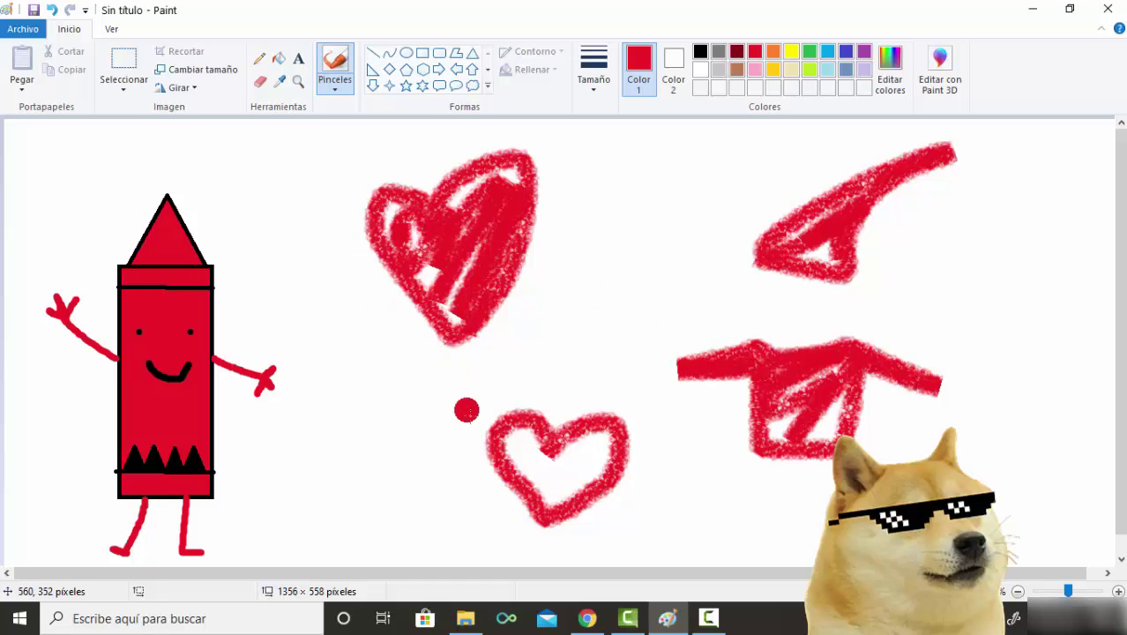
Step: Colour in the smaller lower heart with the red crayon brush
{"action": "mouse_move", "coordinate": [514, 439]}
{"action": "left_mouse_down"}
{"action": "mouse_move", "coordinate": [543, 472]}
{"action": "mouse_move", "coordinate": [560, 448]}
{"action": "mouse_move", "coordinate": [549, 468]}
{"action": "mouse_move", "coordinate": [599, 446]}
{"action": "mouse_move", "coordinate": [559, 499]}
{"action": "mouse_move", "coordinate": [613, 447]}
{"action": "mouse_move", "coordinate": [573, 482]}
{"action": "mouse_move", "coordinate": [597, 441]}
{"action": "mouse_move", "coordinate": [531, 453]}
{"action": "mouse_move", "coordinate": [538, 468]}
{"action": "mouse_move", "coordinate": [531, 445]}
{"action": "mouse_move", "coordinate": [545, 457]}
{"action": "mouse_move", "coordinate": [505, 437]}
{"action": "mouse_move", "coordinate": [543, 470]}
{"action": "mouse_move", "coordinate": [591, 438]}
{"action": "left_mouse_up"}
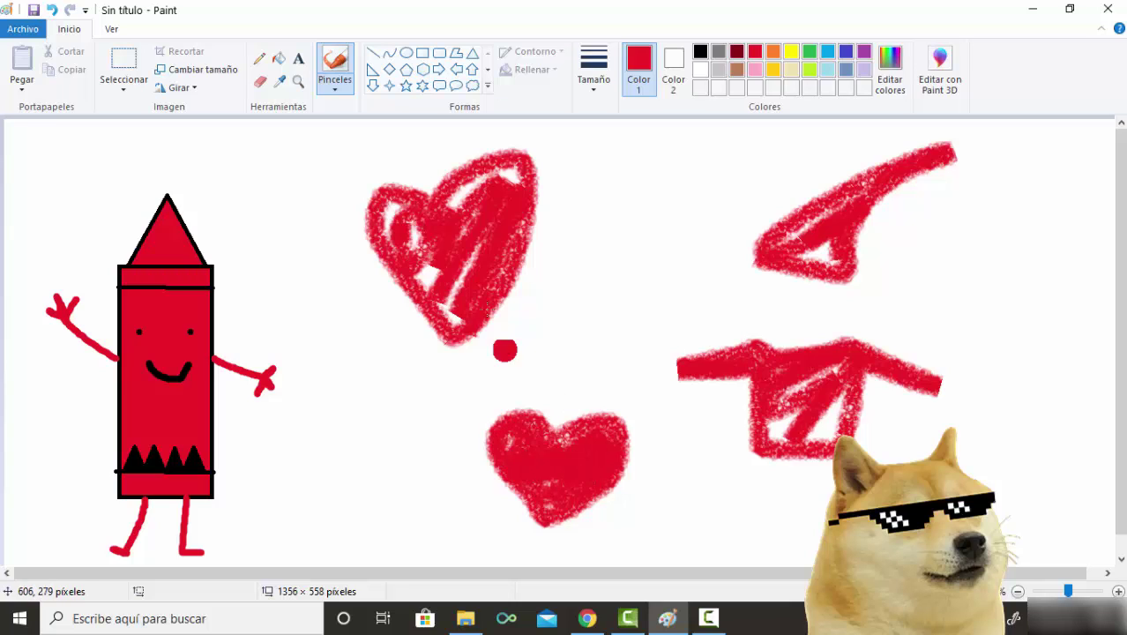
{"action": "mouse_move", "coordinate": [450, 318]}
{"action": "left_mouse_down"}
{"action": "mouse_move", "coordinate": [392, 209]}
{"action": "mouse_move", "coordinate": [473, 215]}
{"action": "mouse_move", "coordinate": [513, 177]}
{"action": "mouse_move", "coordinate": [477, 181]}
{"action": "left_mouse_up"}
{"action": "key", "text": "ctrl+z"}
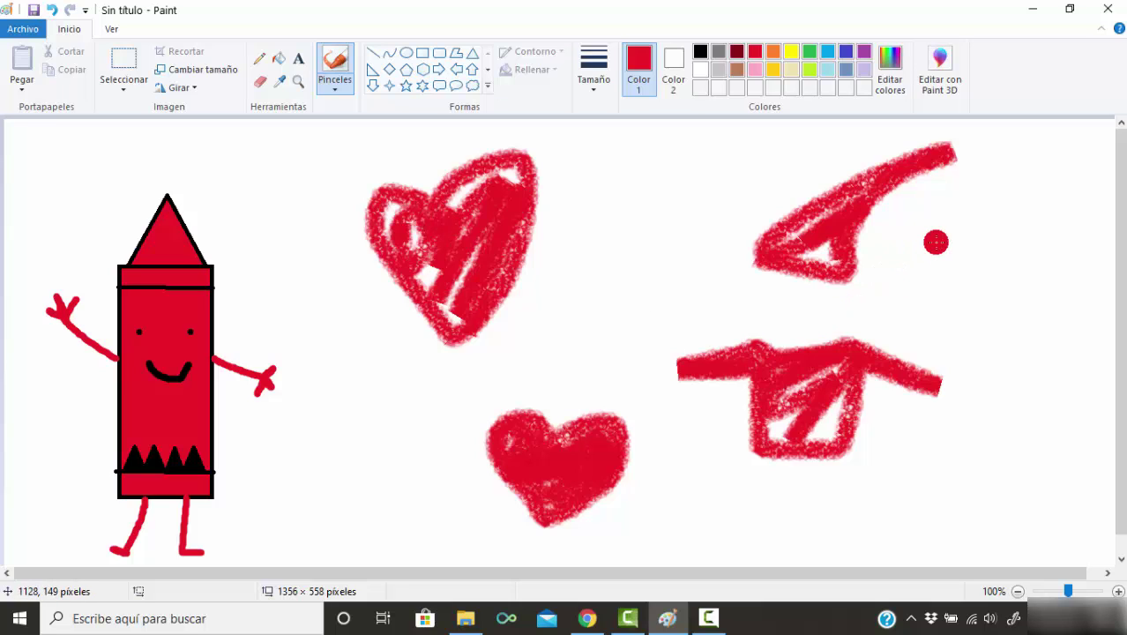